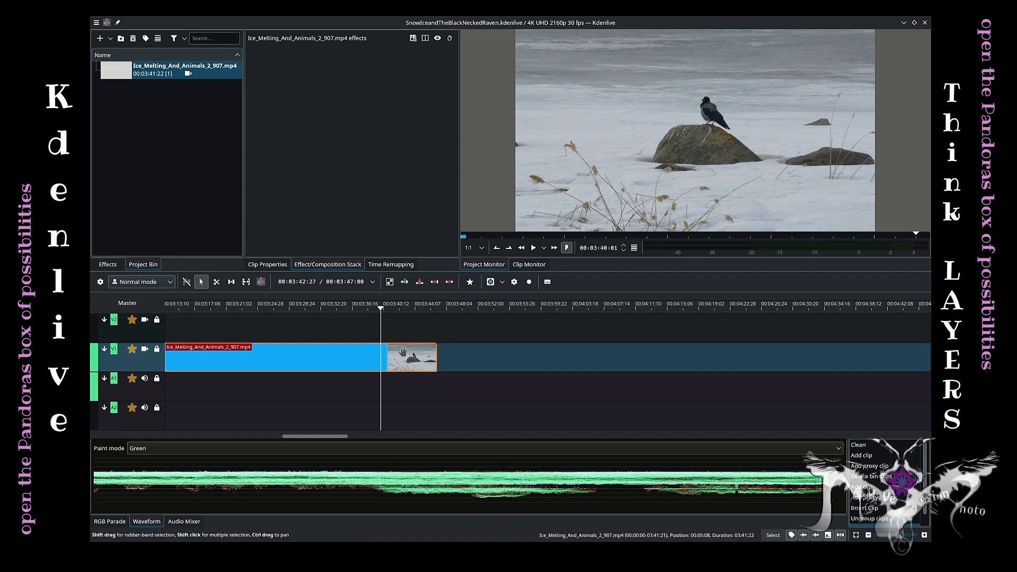
Paste a copy of the clip onto the empty upper video track at the playhead position.
left_click(320, 355)
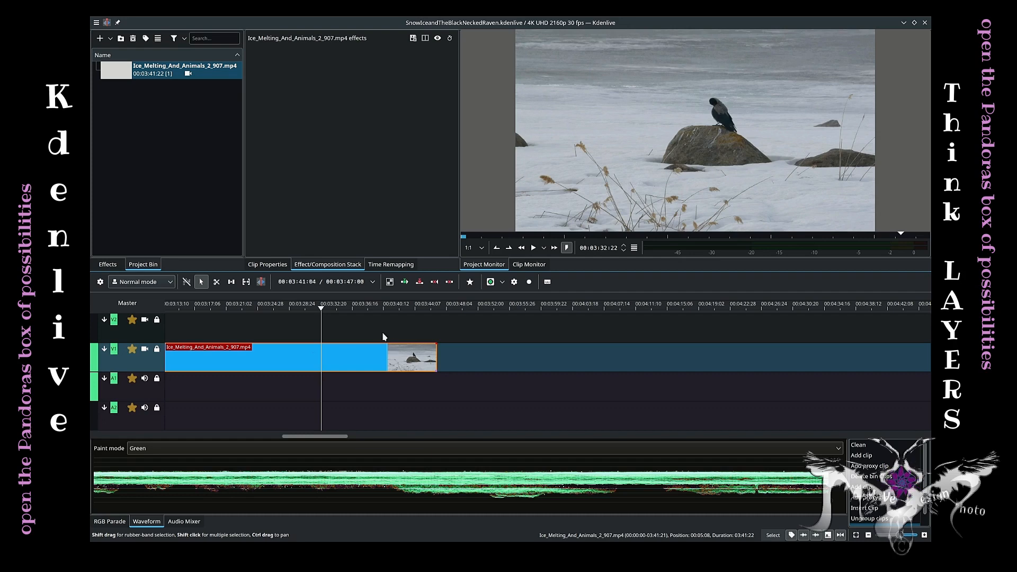
left_click(323, 325)
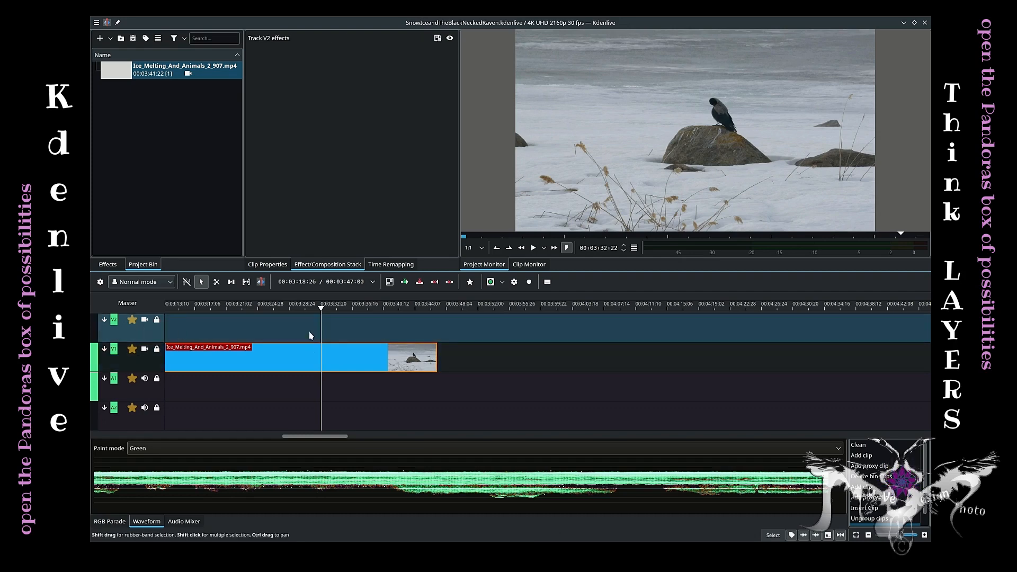
key("ctrl+v")
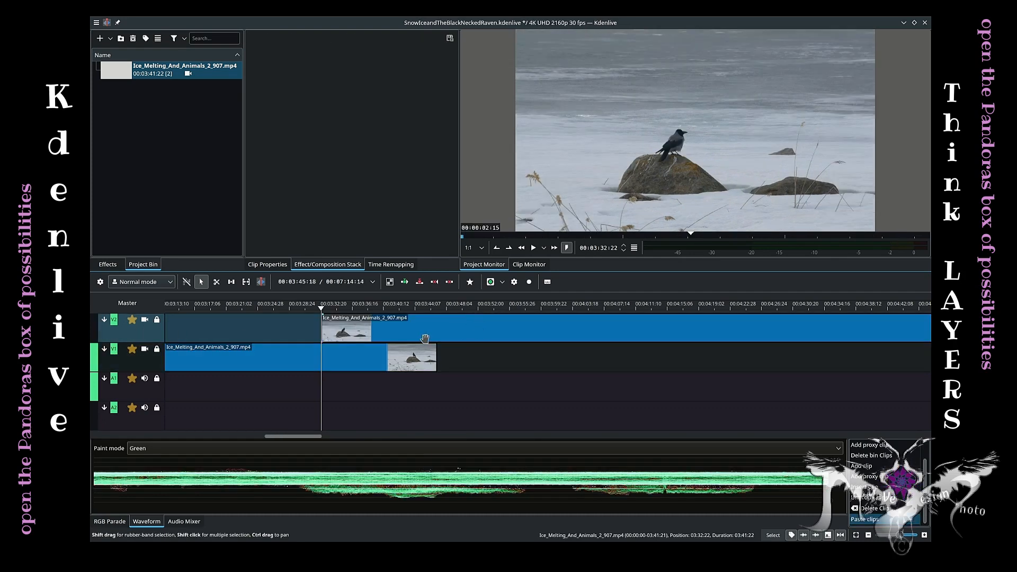
Move the pasted copy on the upper track so it starts at the same point as the original clip.
scroll(413, 343, "down", 5)
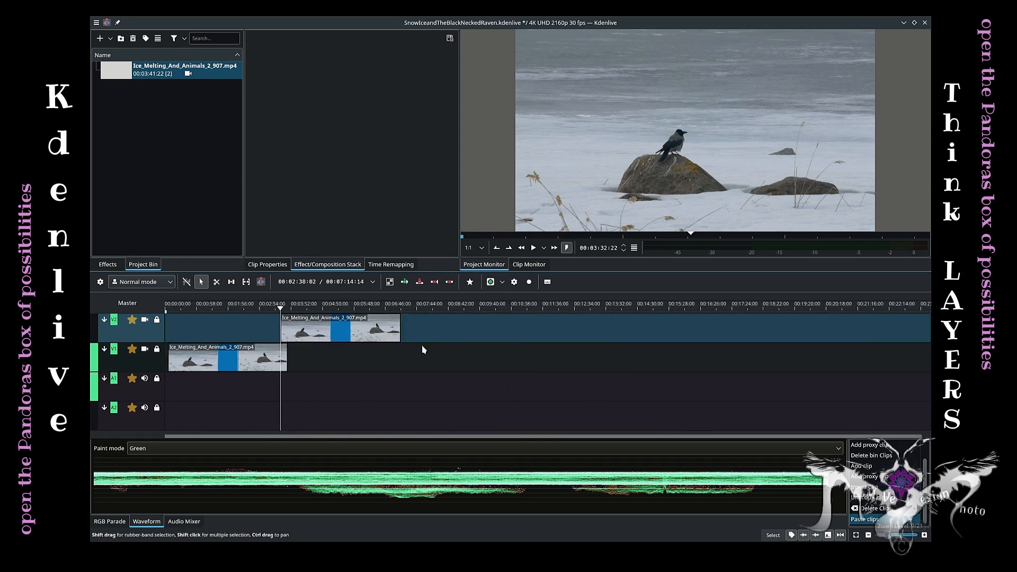
left_click_drag(348, 334, 216, 335)
scroll(248, 346, "up", 4)
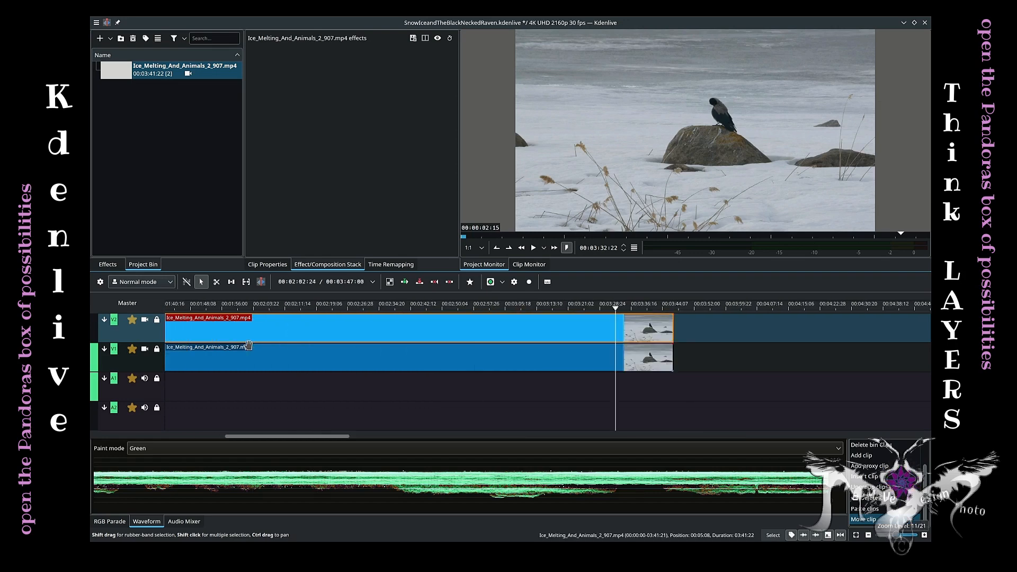
Search effects for "glo", apply Soft Glow to the upper clip, and set its blur of the glow to 0.40.
scroll(249, 346, "right", 5)
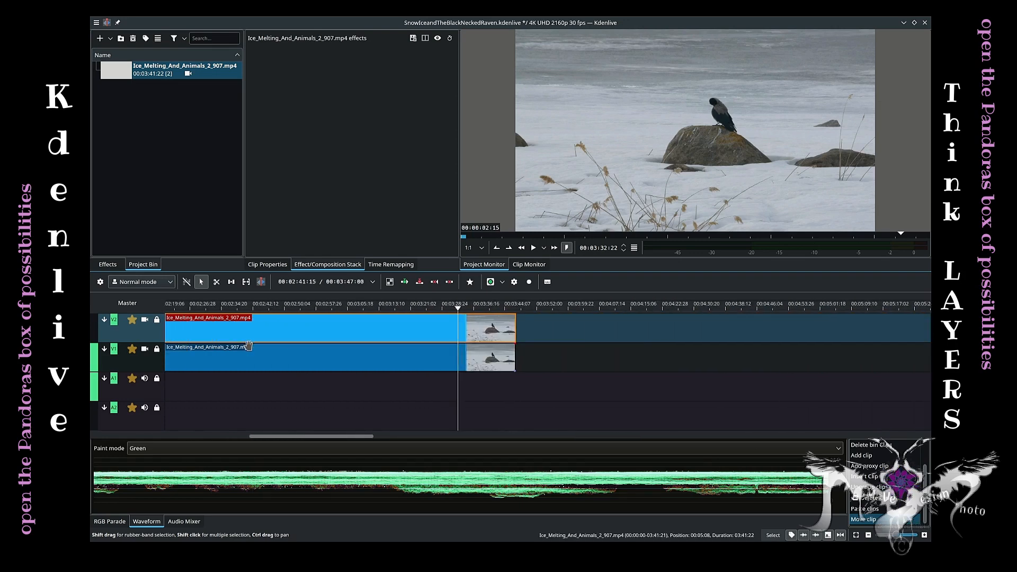
left_click(474, 310)
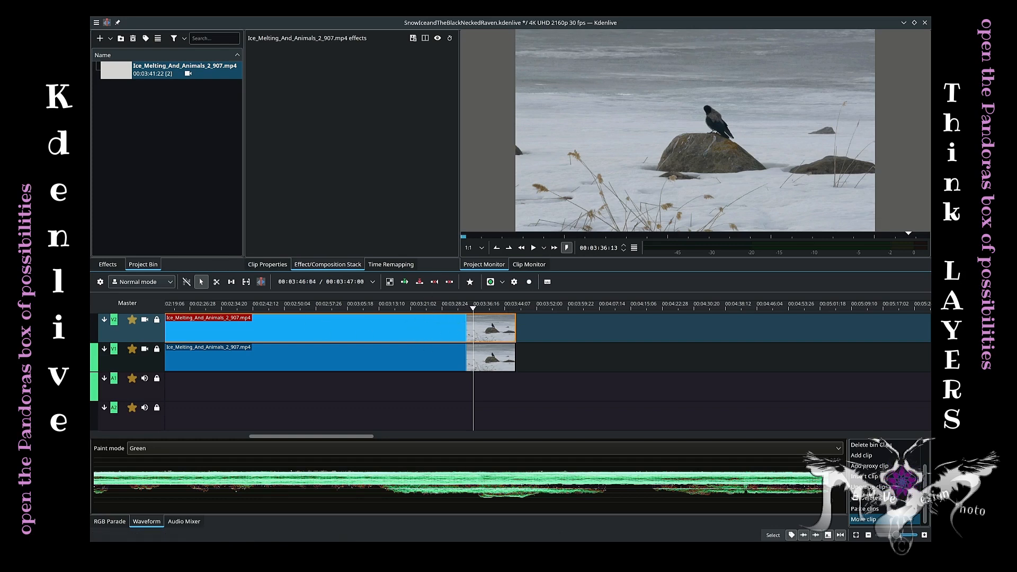
left_click(108, 265)
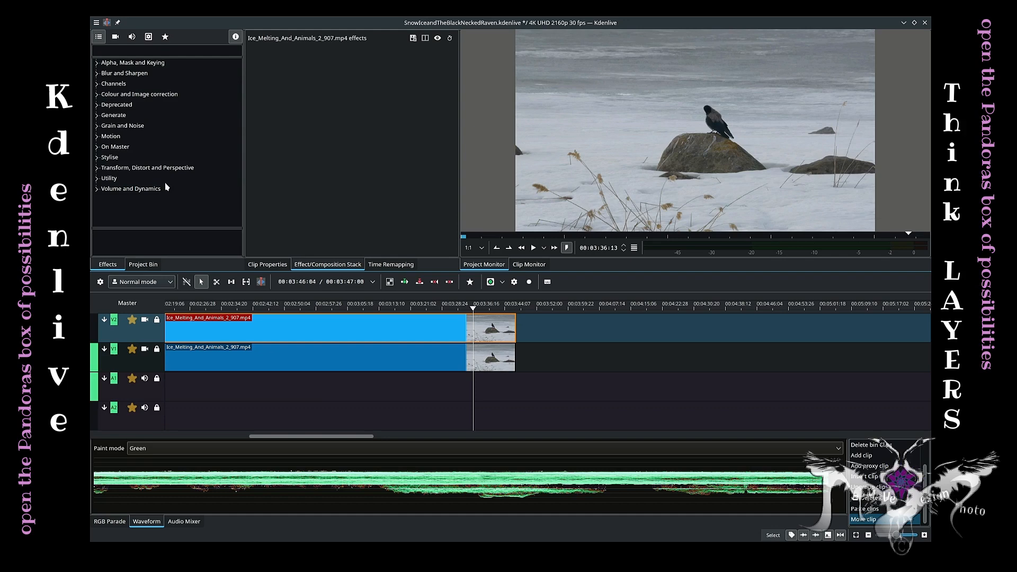
left_click(138, 51)
type("glo")
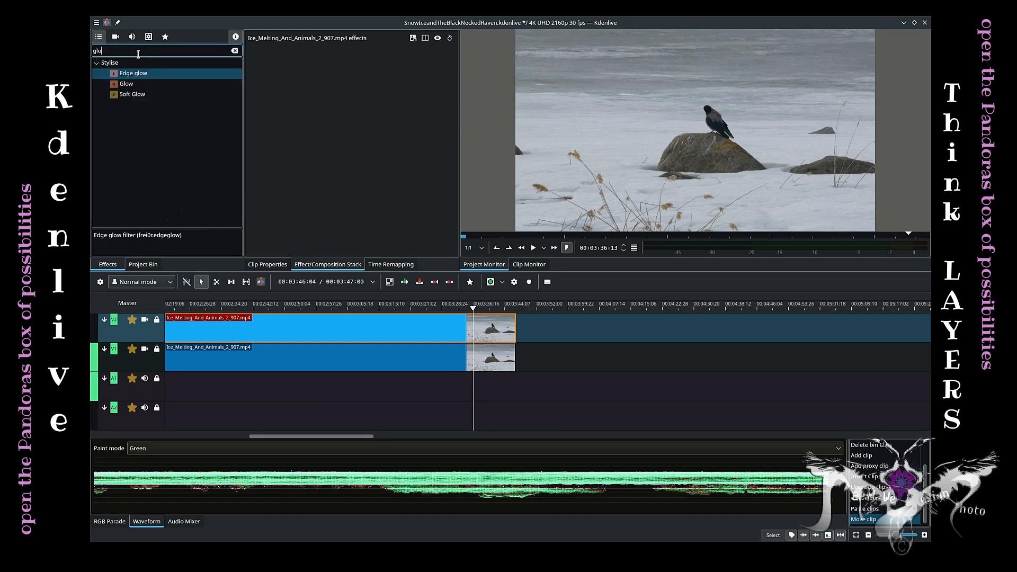
left_click_drag(131, 94, 464, 327)
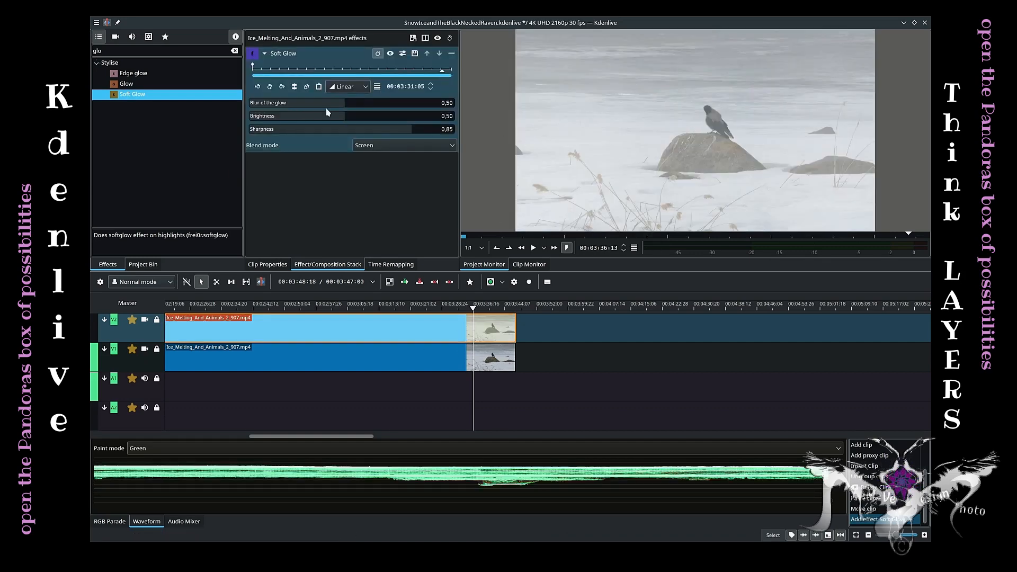
mouse_move(337, 107)
left_mouse_down()
mouse_move(273, 104)
mouse_move(328, 105)
left_mouse_up()
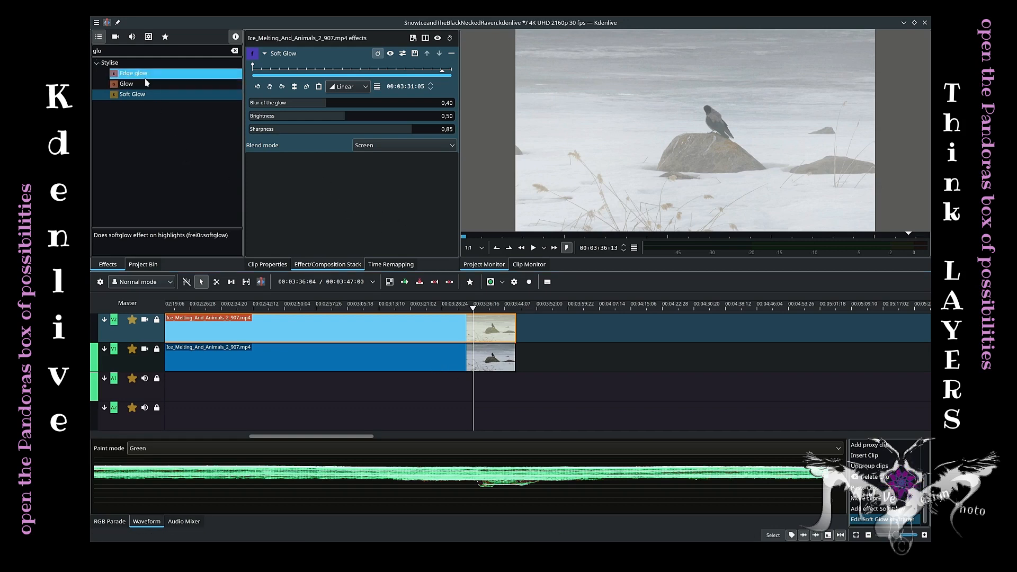
Search effects for "key", add Lumakey to the top of the upper clip's effect stack, and disable the lower track's video.
left_click_drag(136, 51, 94, 50)
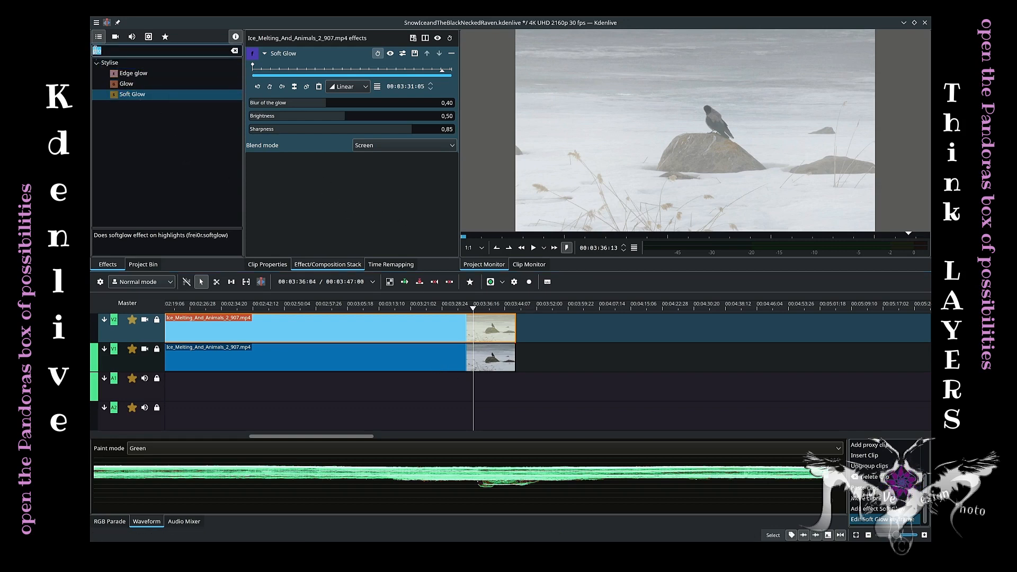
type("key")
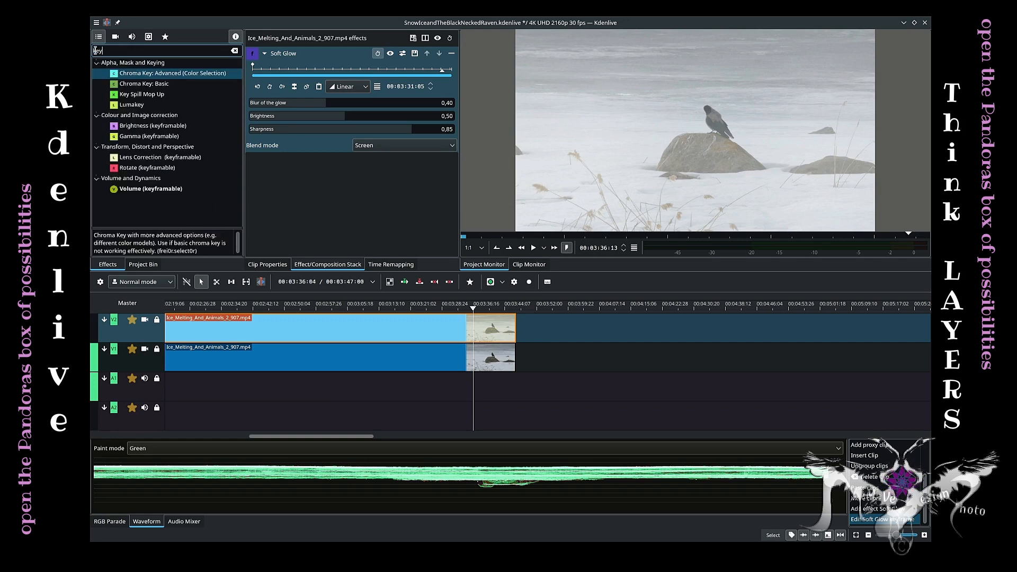
left_click_drag(139, 106, 319, 51)
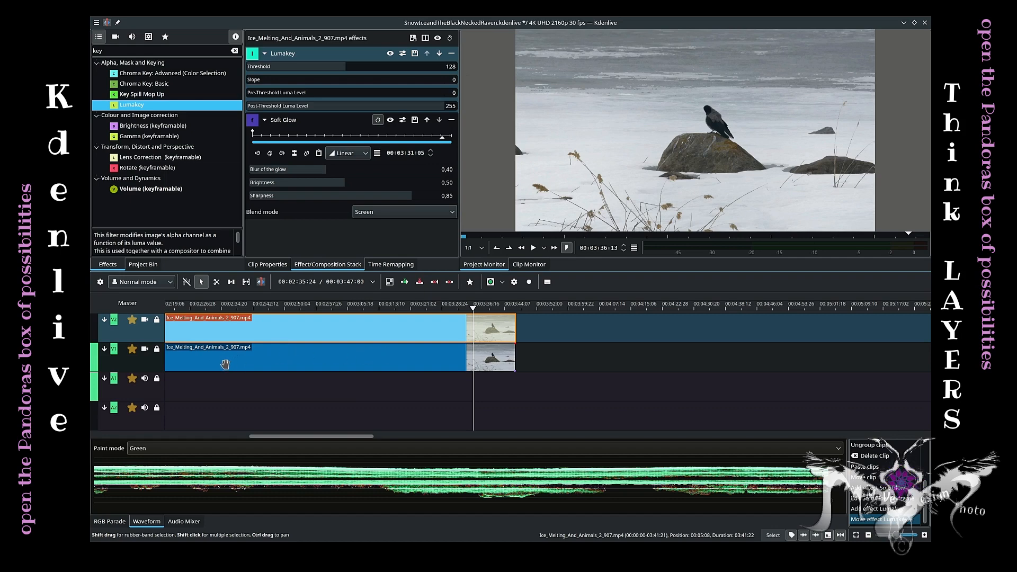
left_click(144, 350)
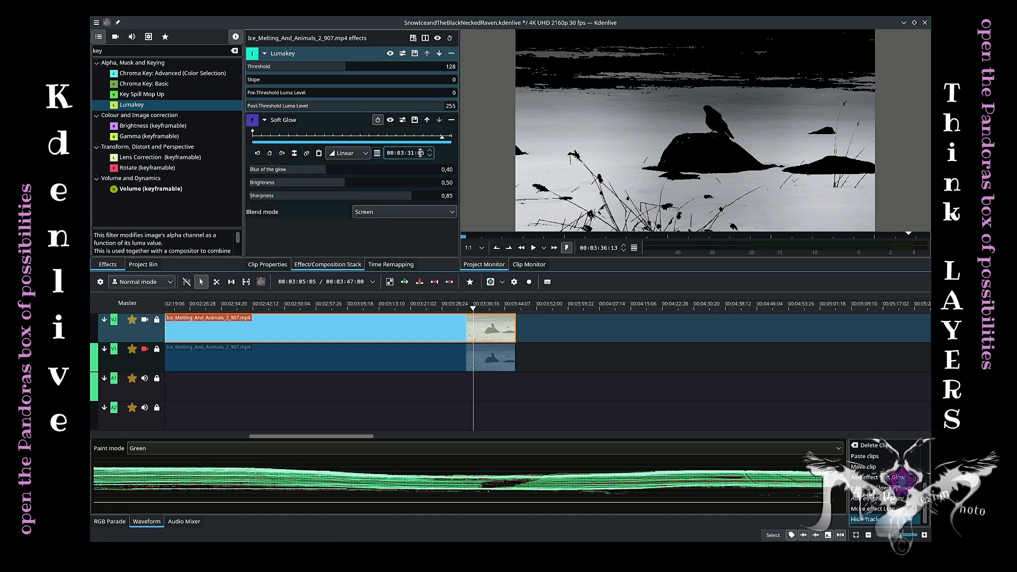
Move Lumakey below Soft Glow in the effect stack and back to the top.
left_click_drag(336, 56, 345, 227)
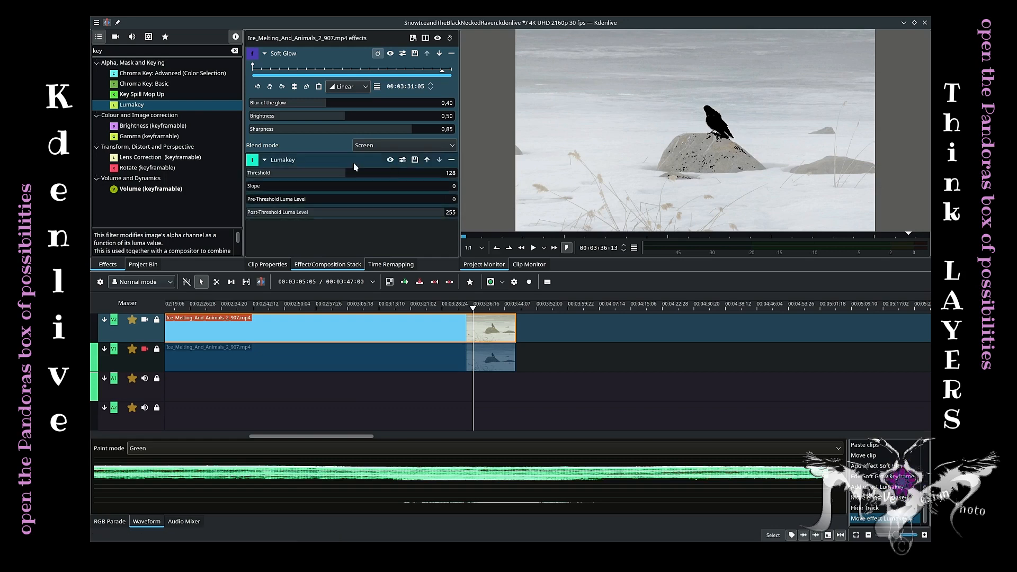
left_click_drag(317, 158, 307, 55)
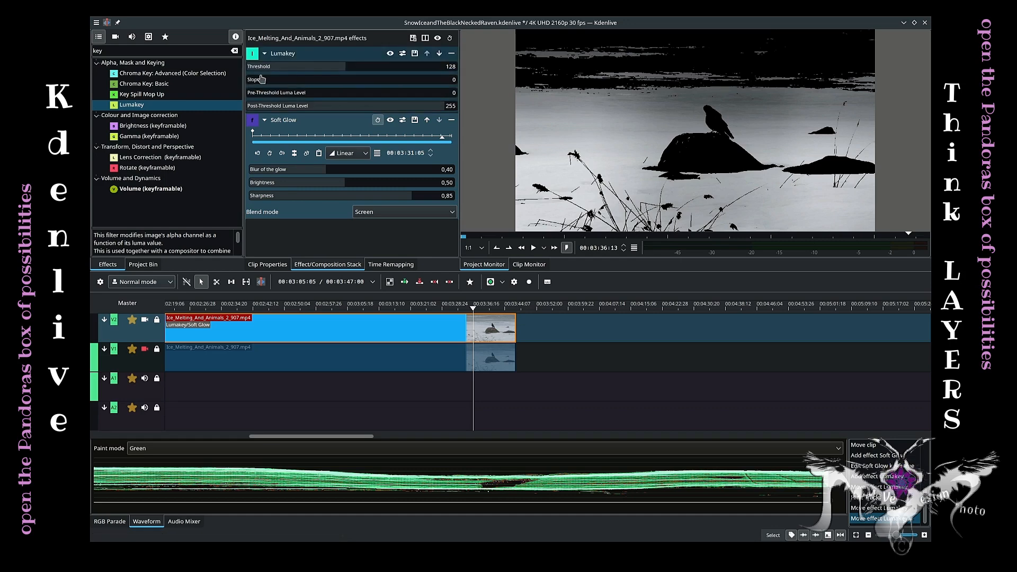
Set the Lumakey threshold to 97 and Soft Glow blur to 0.05, brightness to 0.59, sharpness to 0.72.
left_click_drag(343, 68, 322, 71)
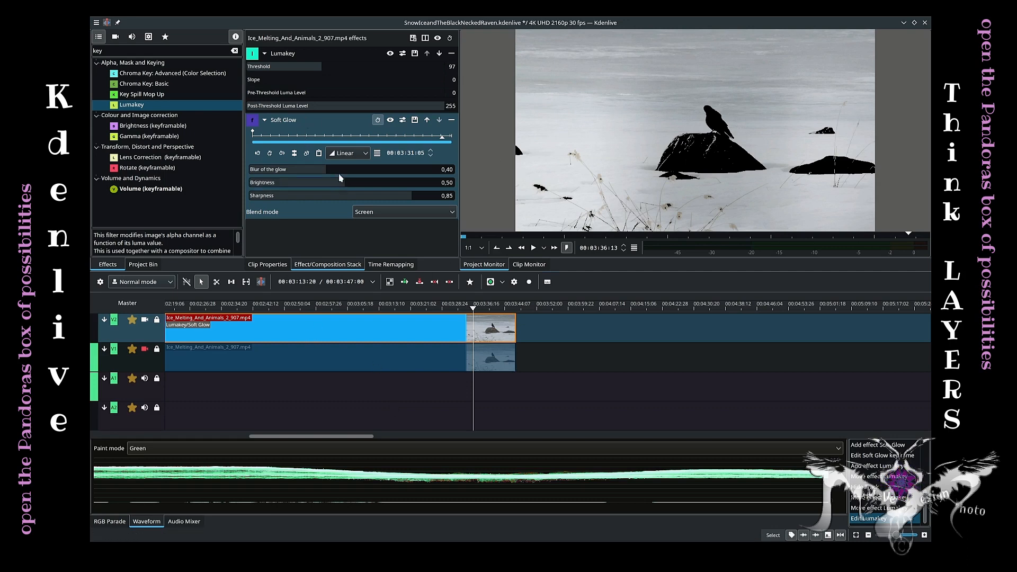
left_click_drag(320, 173, 258, 175)
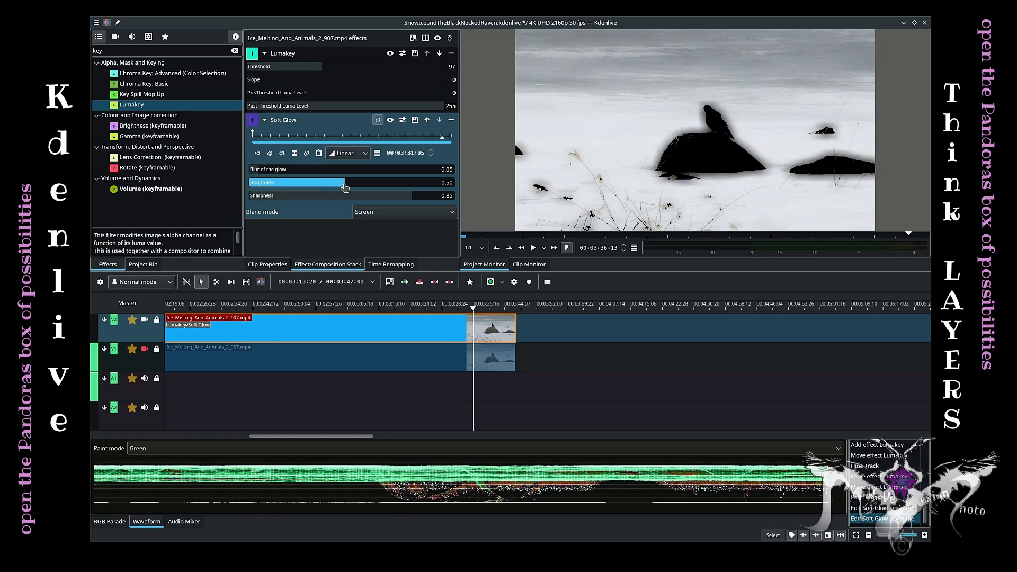
left_click_drag(344, 188, 387, 197)
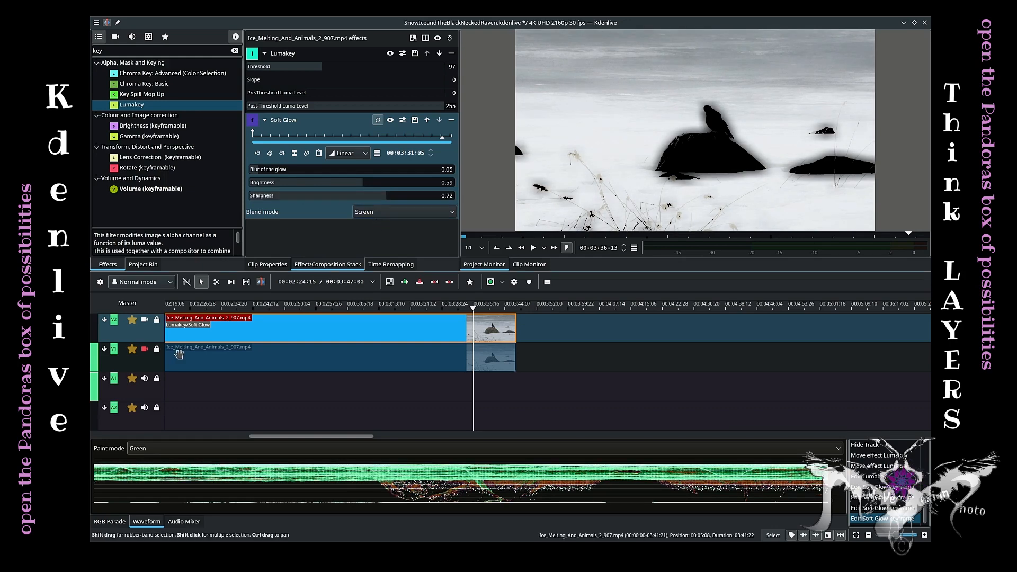
Re-enable the lower track's video and insert a composition between the two stacked clips.
left_click(145, 350)
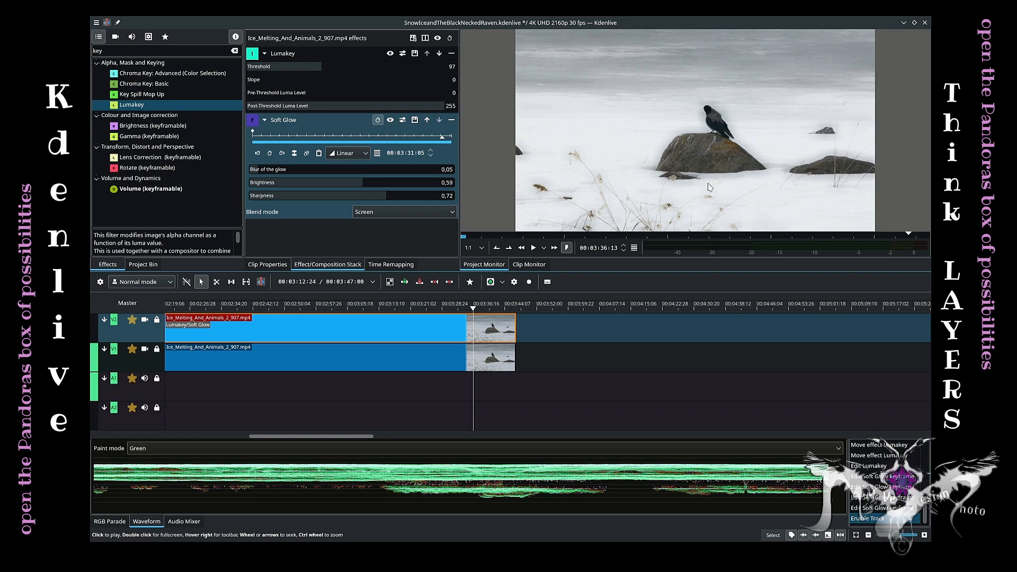
left_click(514, 342)
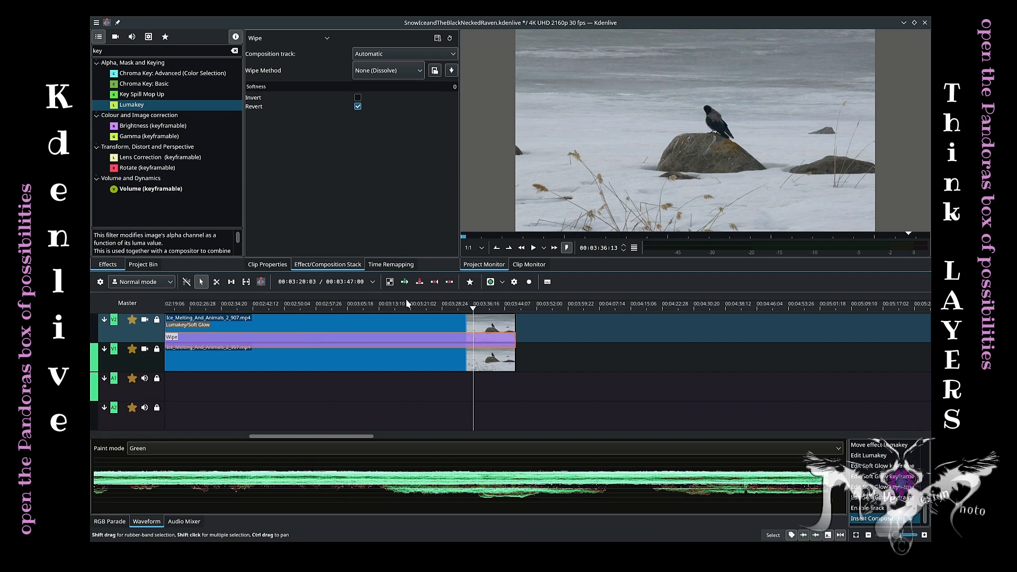
Set the composition type to Hardlight.
left_click(281, 40)
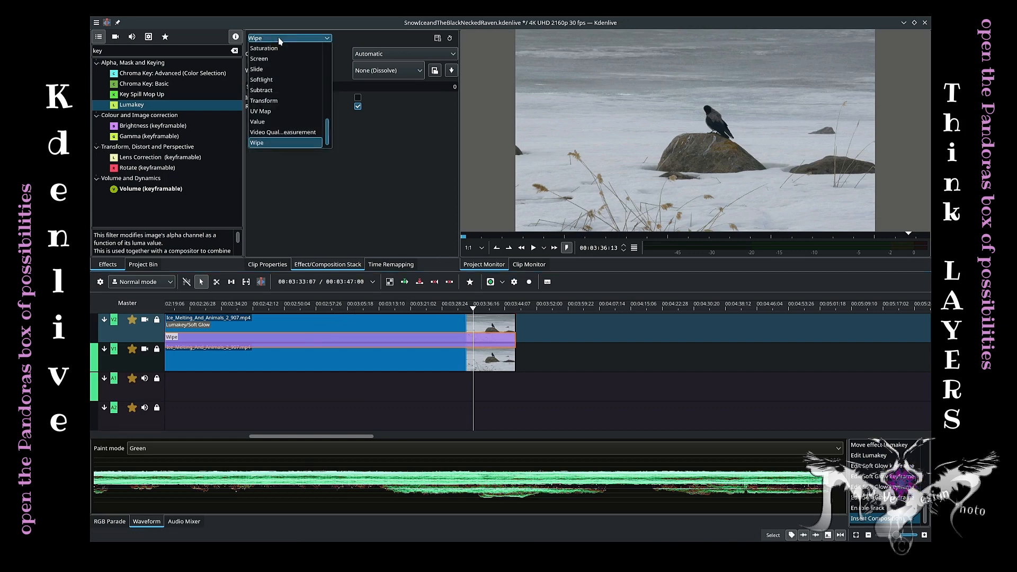
scroll(286, 79, "up", 7)
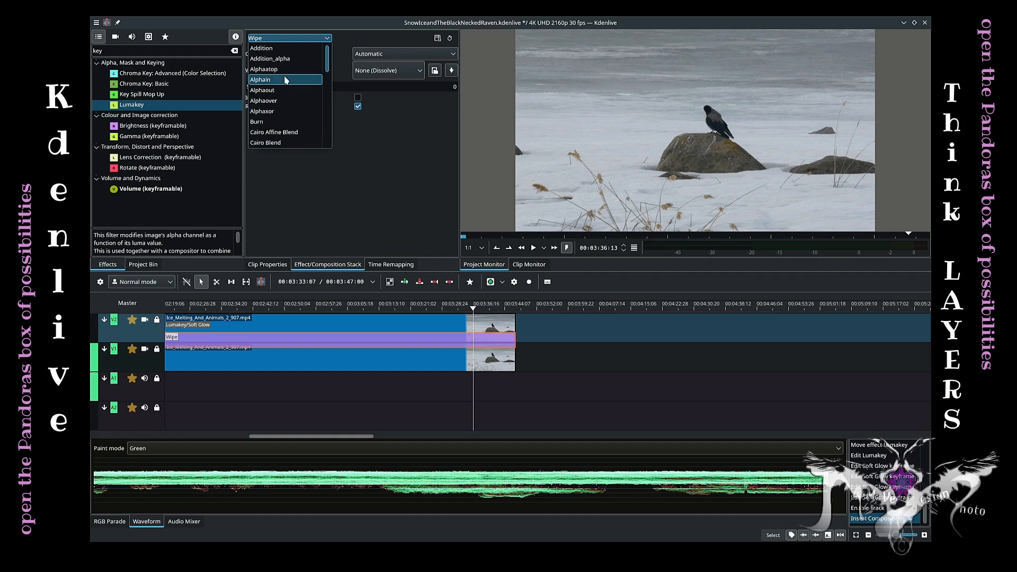
scroll(284, 75, "down", 3)
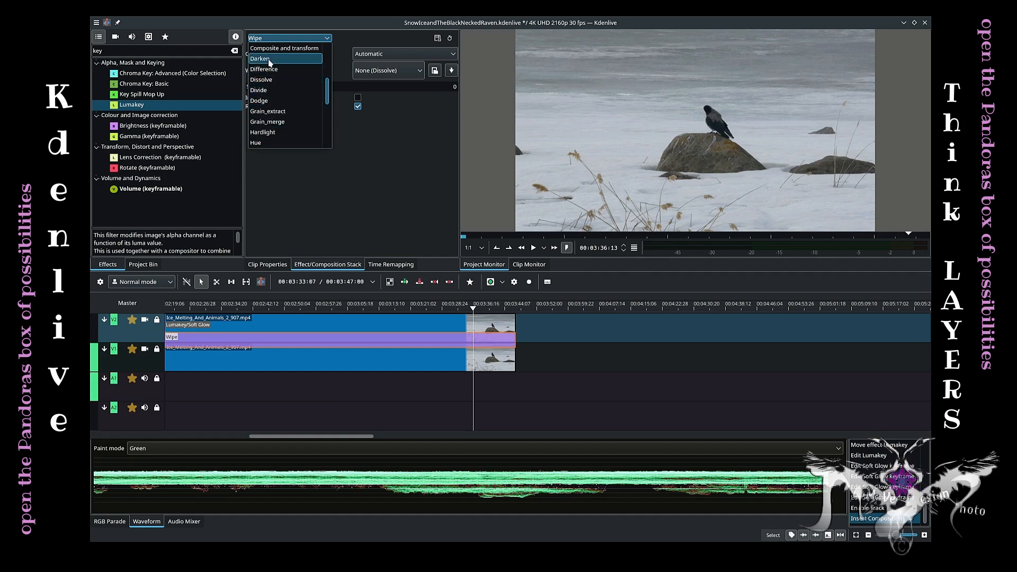
left_click(273, 133)
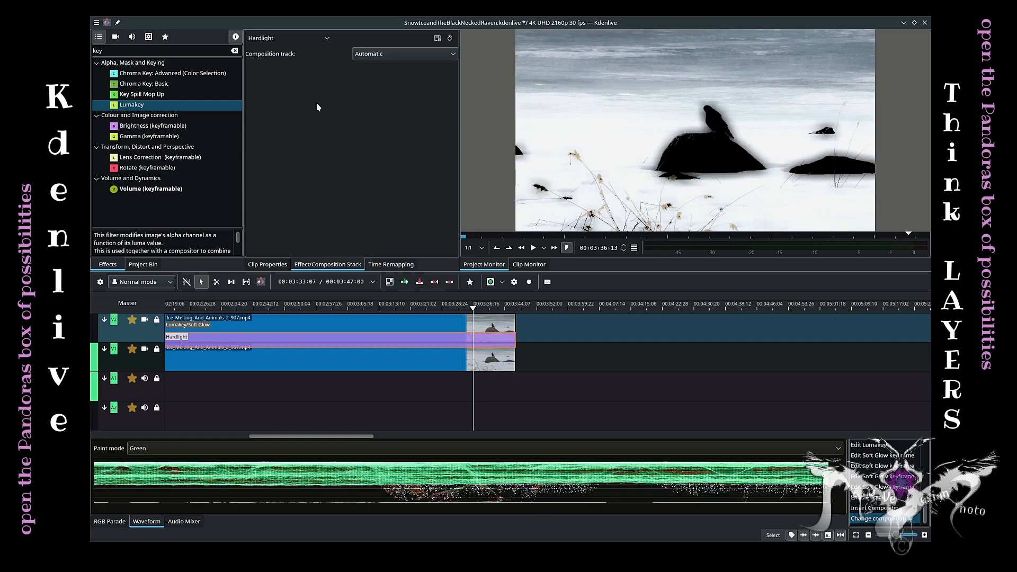
Change the composition type to Multiply.
left_click(306, 38)
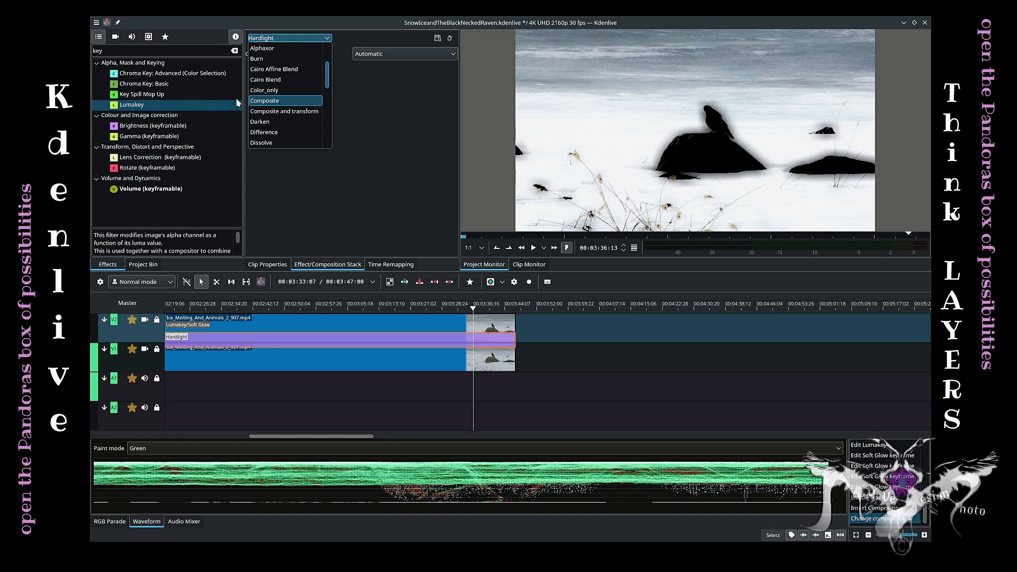
scroll(286, 95, "down", 2)
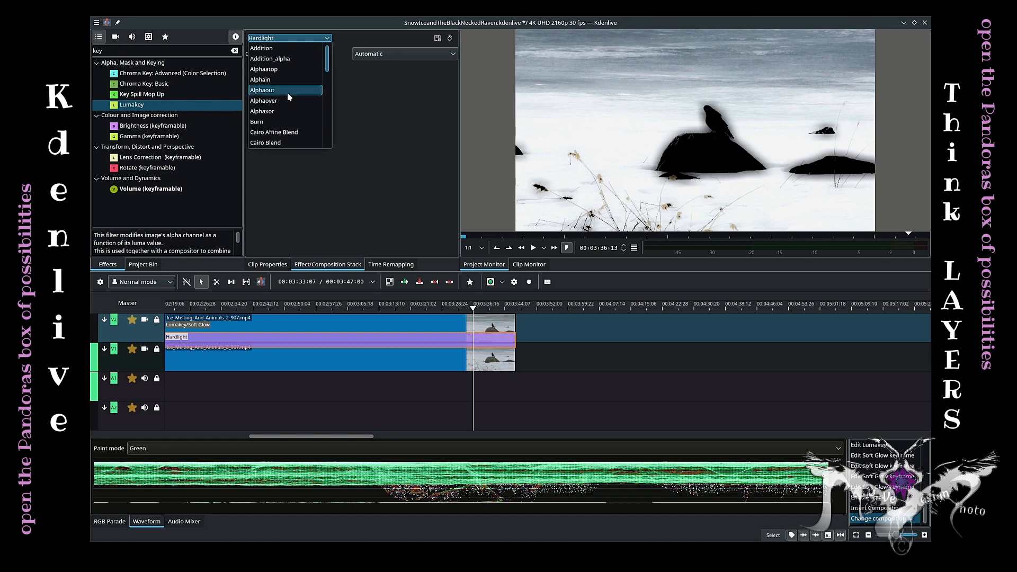
scroll(287, 93, "down", 3)
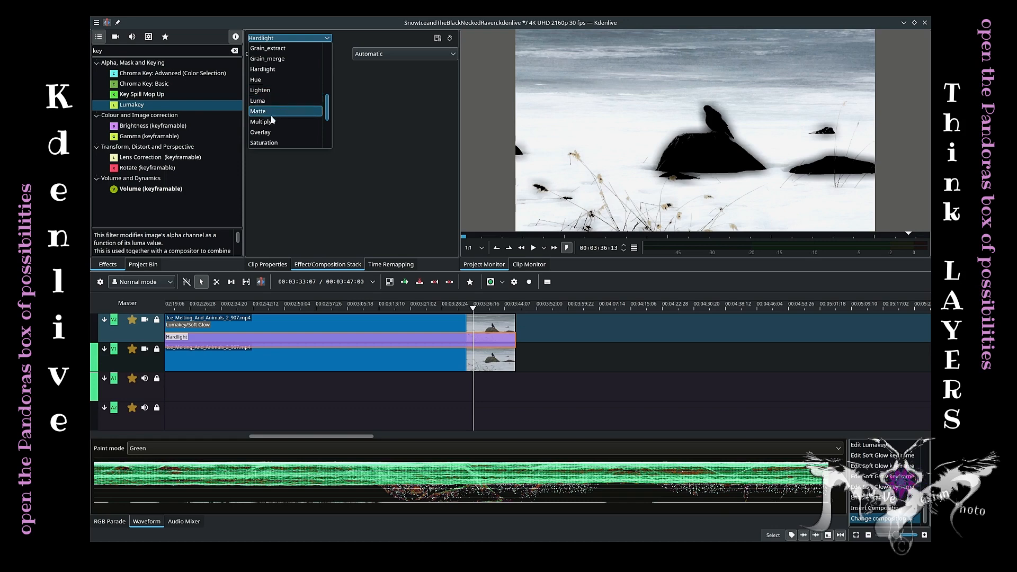
left_click(271, 122)
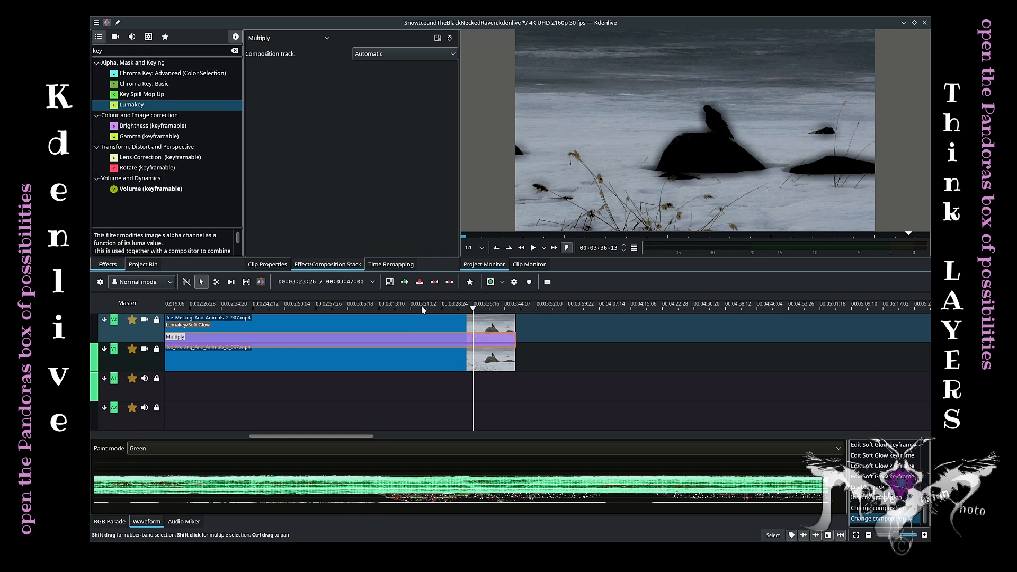
Change the composition type between the stacked clips to Cairo Affine Blend.
left_click(423, 310)
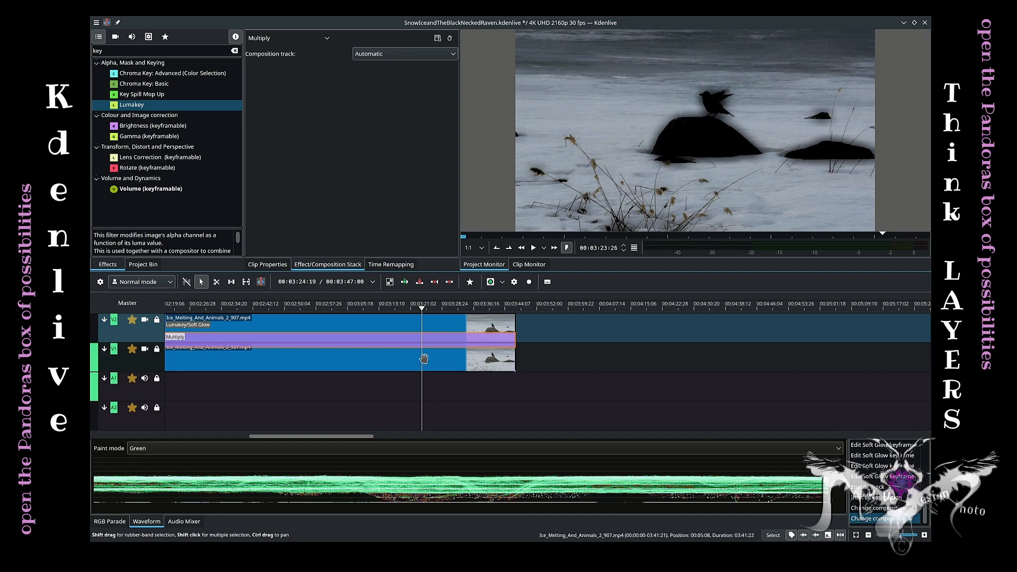
left_click(296, 39)
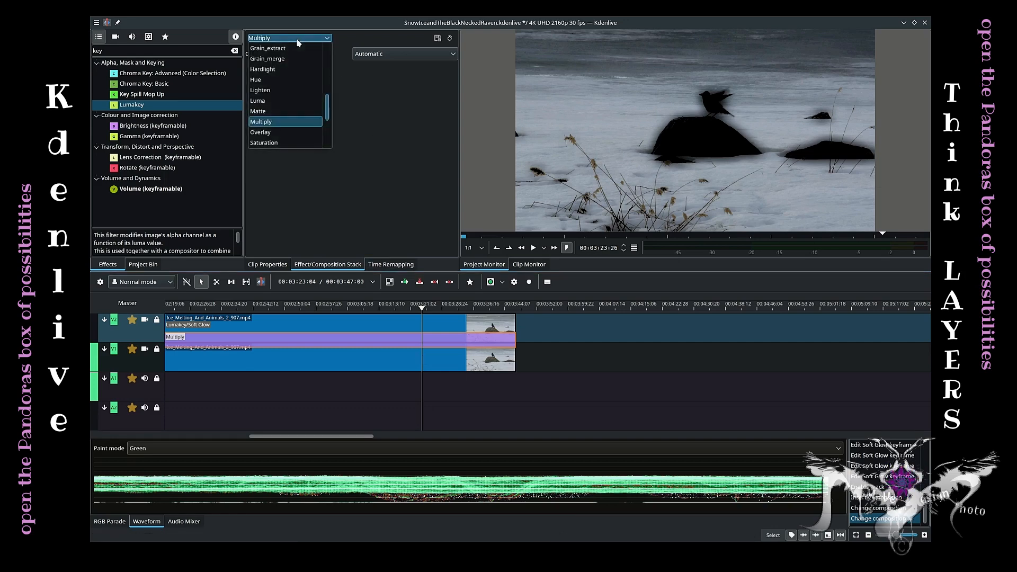
scroll(296, 108, "up", 5)
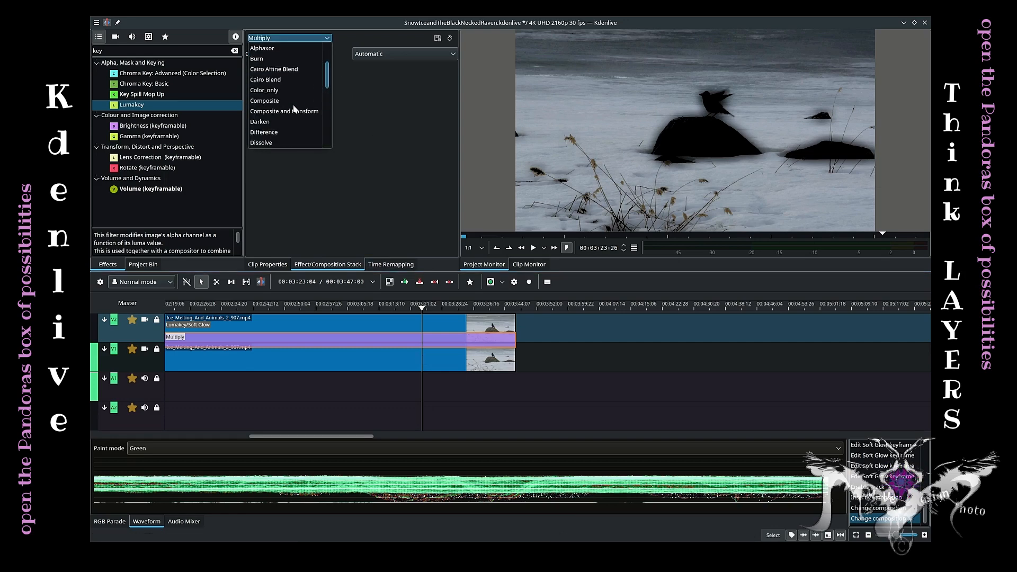
left_click(279, 73)
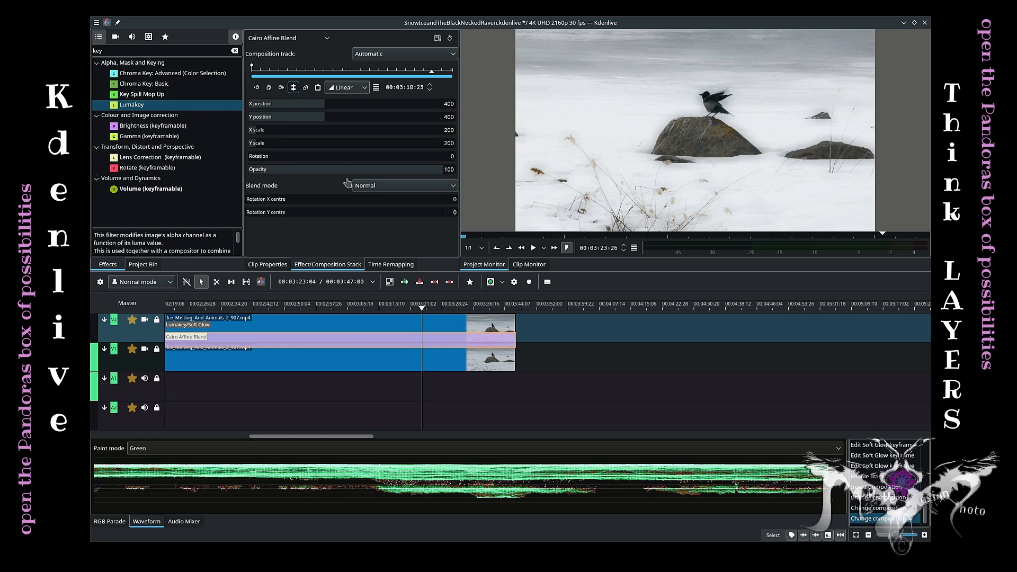
Try the Saturate and Screen blend modes for the Cairo Affine Blend composition.
left_click(413, 189)
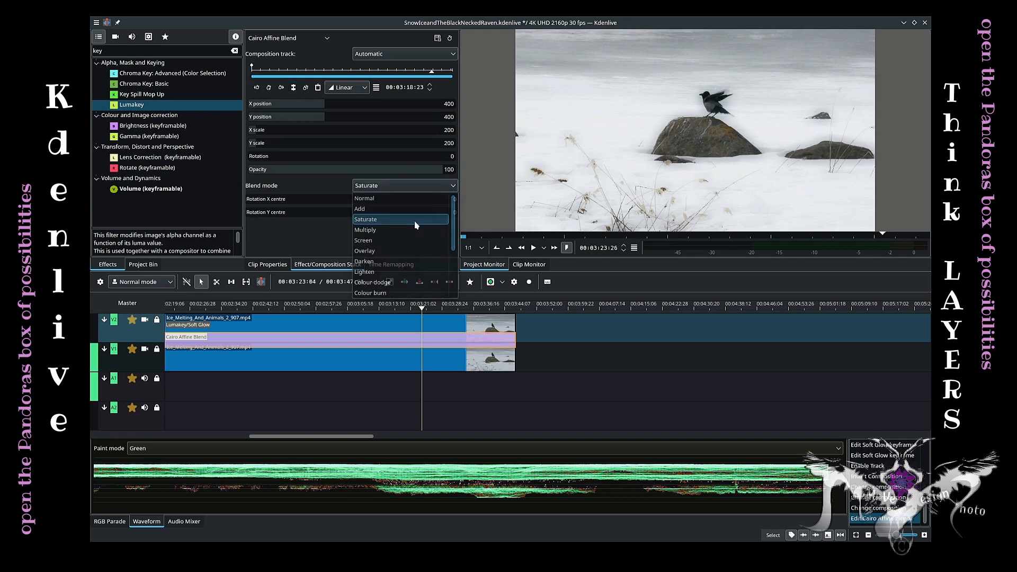
left_click(418, 218)
left_click(415, 186)
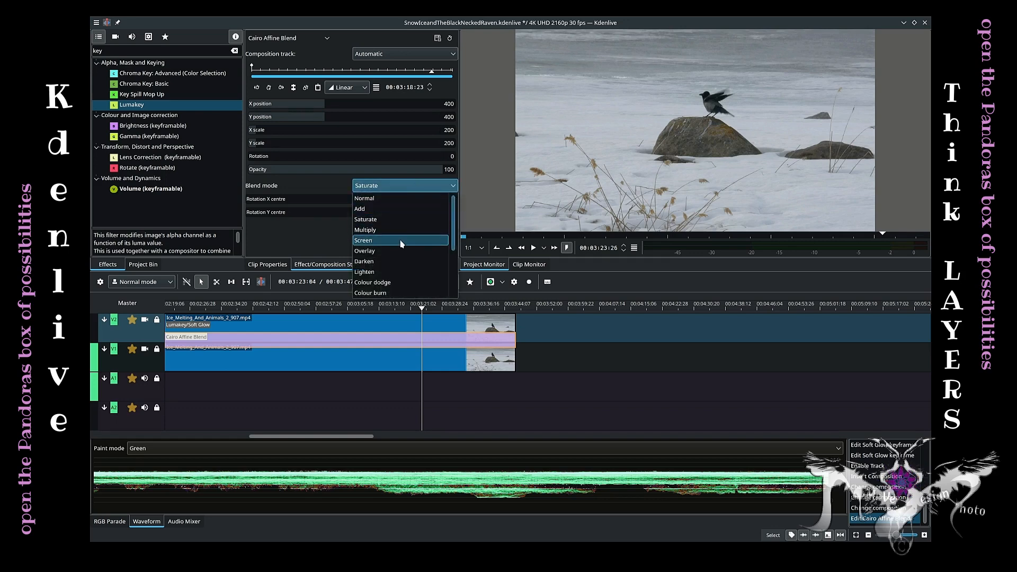
left_click(400, 241)
Set the composition's blend mode to Overlay and preview it at another point on the timeline.
left_click(412, 186)
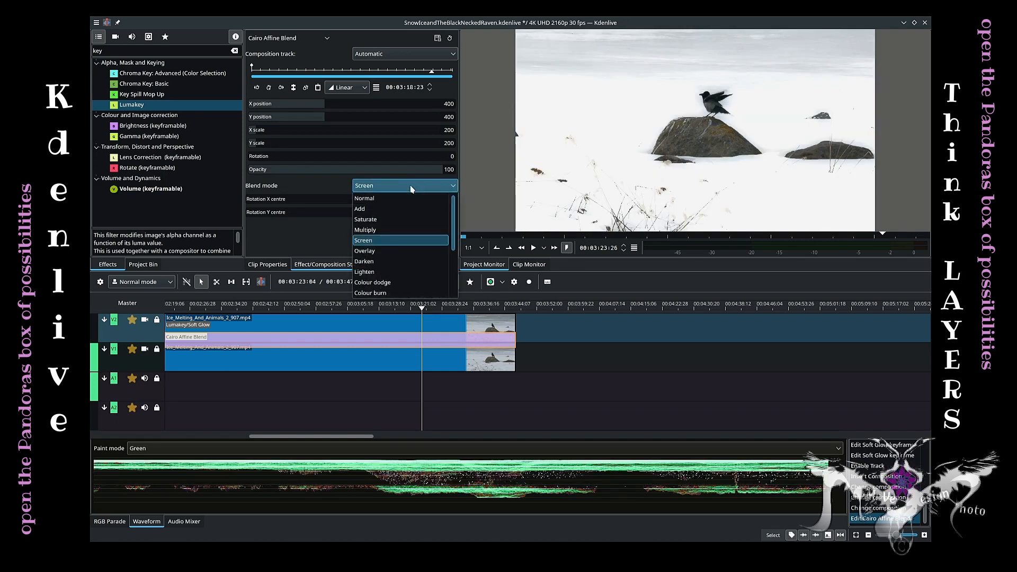
left_click(401, 252)
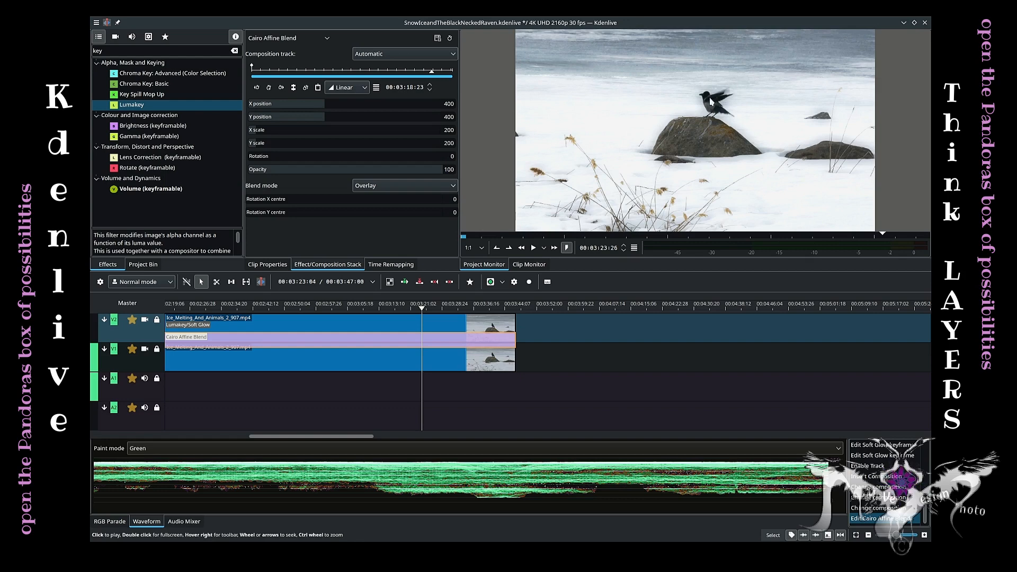
left_click(360, 309)
left_click(299, 310)
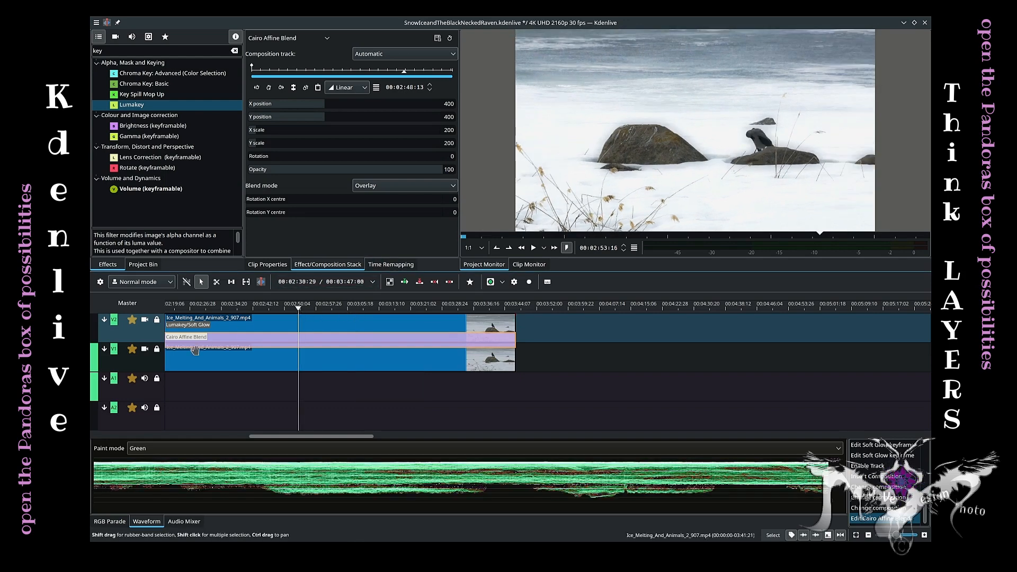
Insert one video track above V2.
right_click(132, 341)
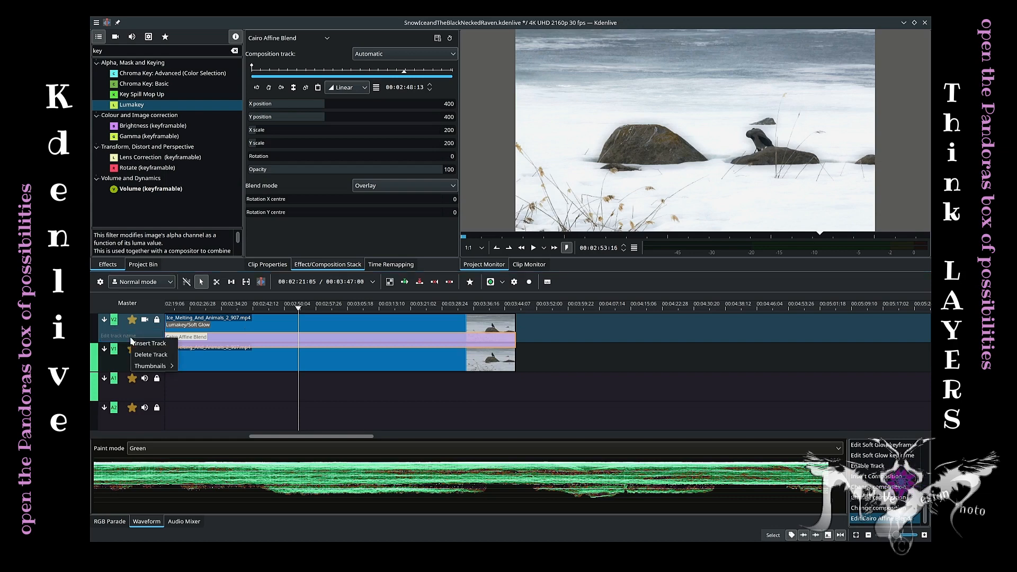
left_click(146, 348)
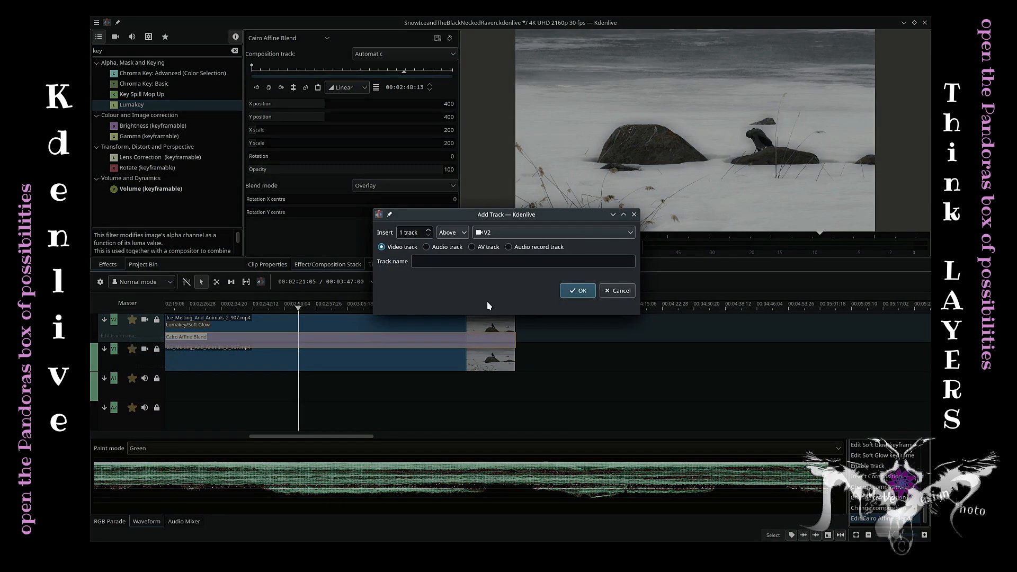
left_click(576, 291)
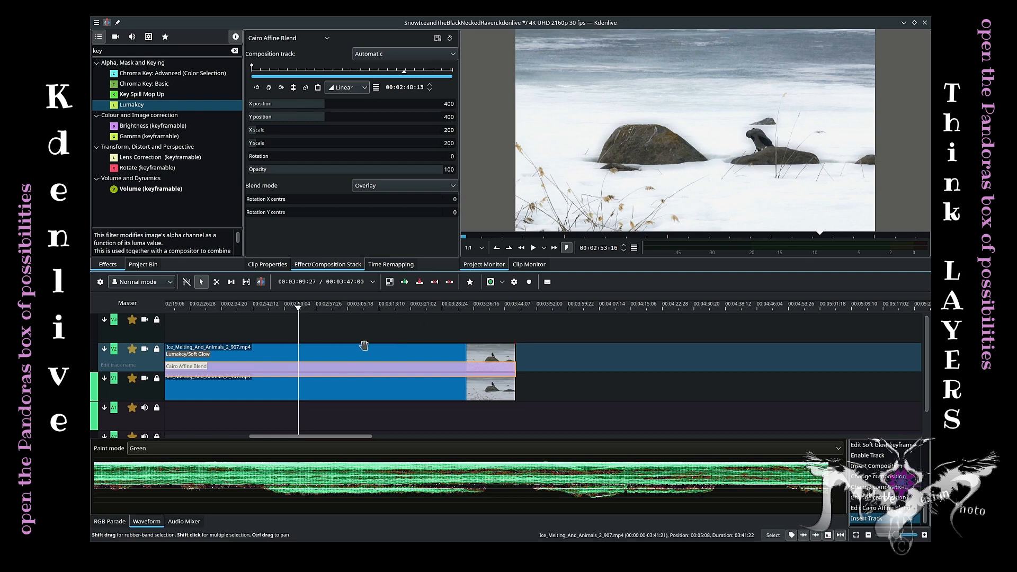
Search the effects for "bez" and add Bézier Curves to the upper Lumakey/Soft Glow clip.
left_click(321, 389)
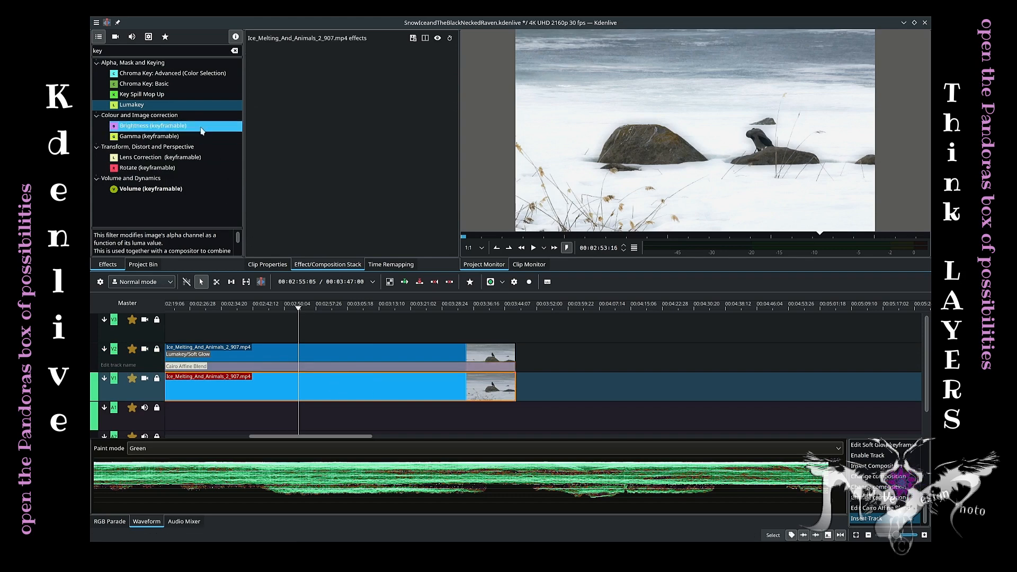
left_click(297, 350)
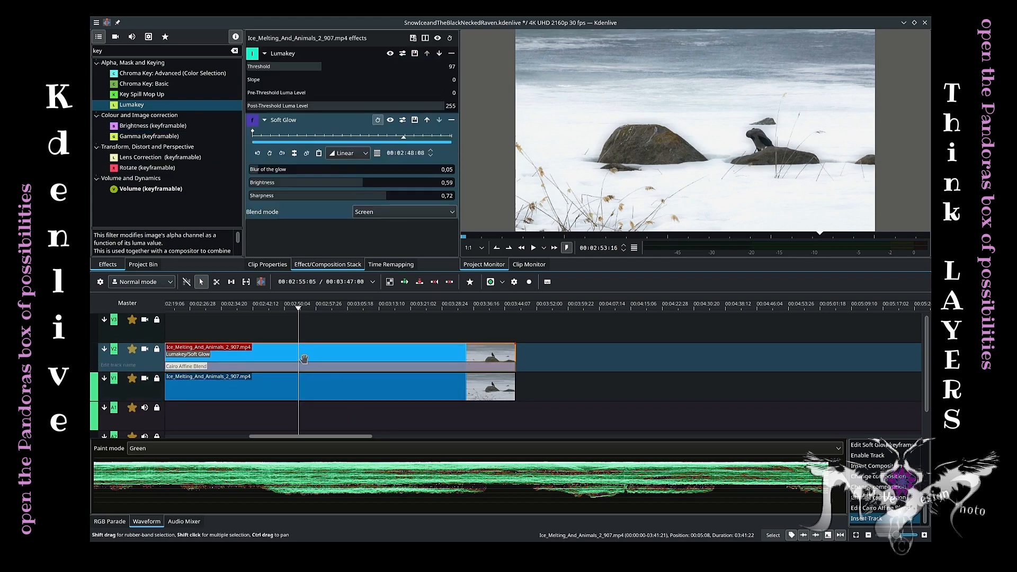
left_click_drag(108, 51, 92, 51)
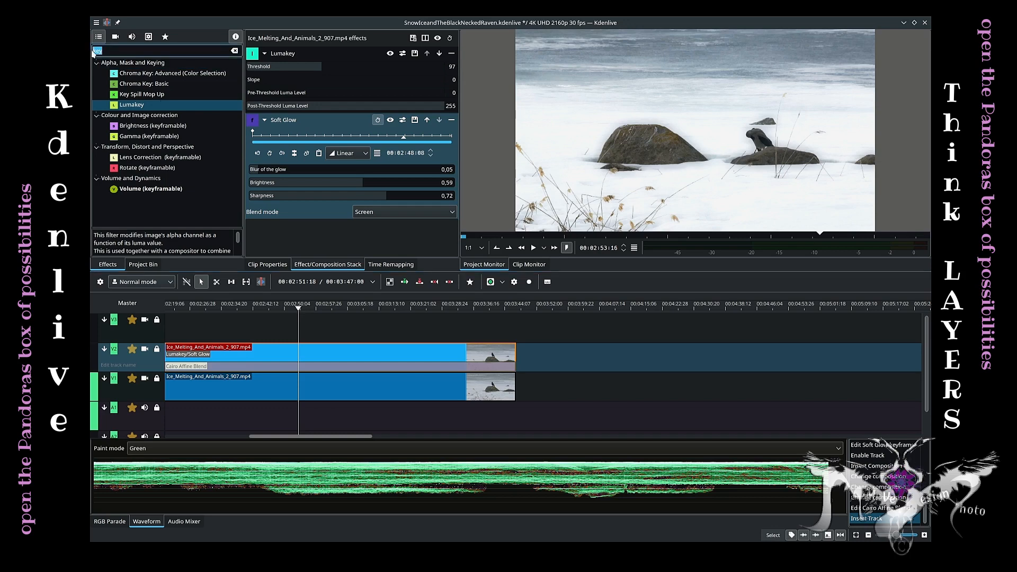
type("bez")
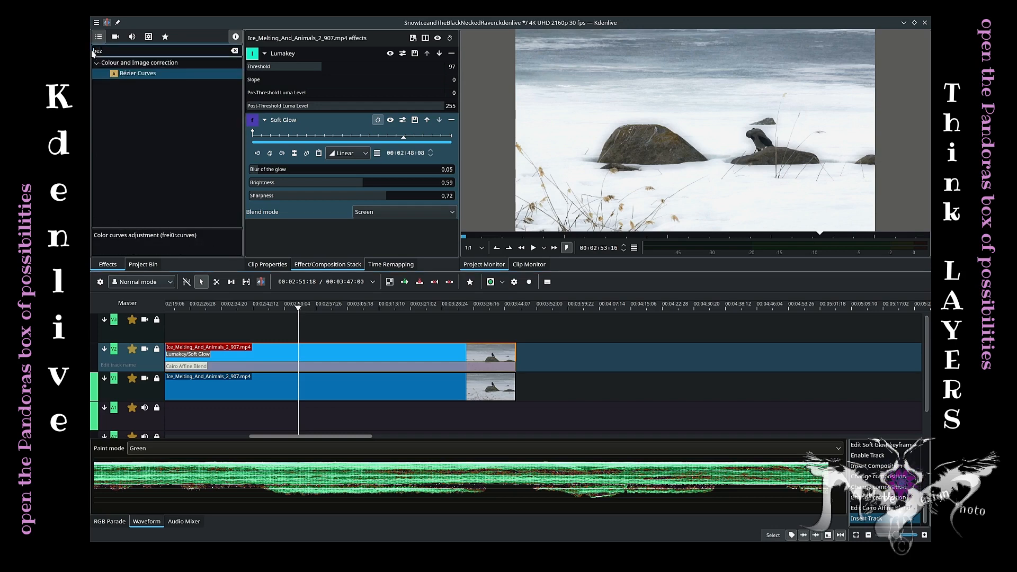
left_click_drag(137, 74, 335, 47)
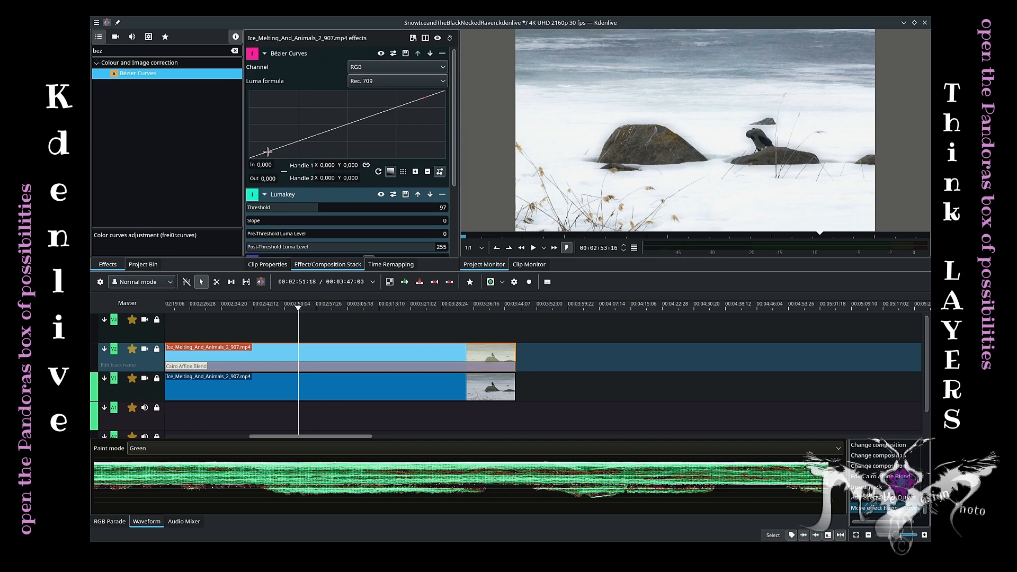
Pull the upper clip's RGB curve top point handle to about 0.82, 0.94.
mouse_move(271, 153)
left_mouse_down()
mouse_move(267, 143)
mouse_move(273, 153)
left_mouse_up()
left_click_drag(423, 96, 410, 98)
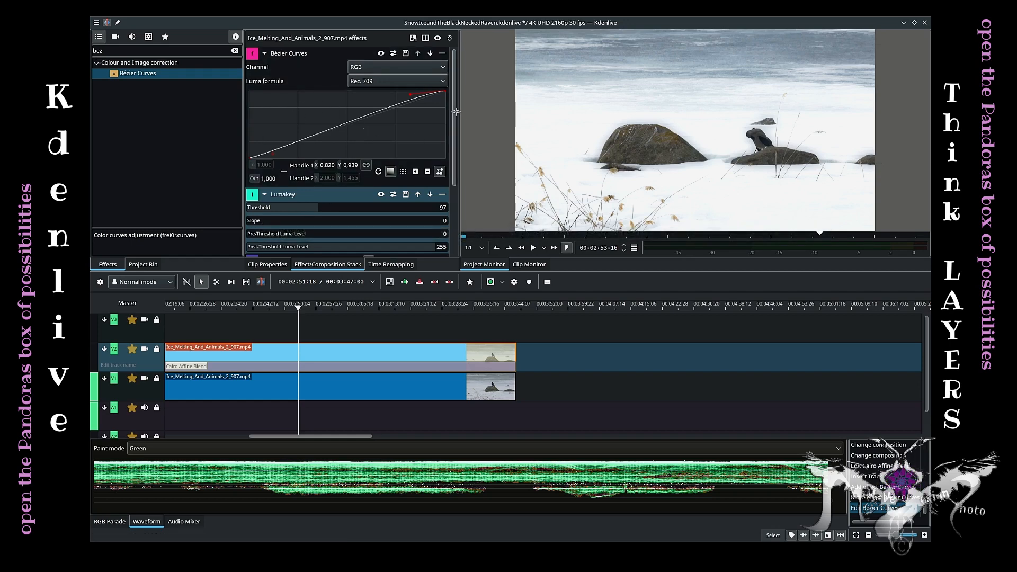
scroll(454, 134, "down", 1)
left_click_drag(454, 134, 453, 189)
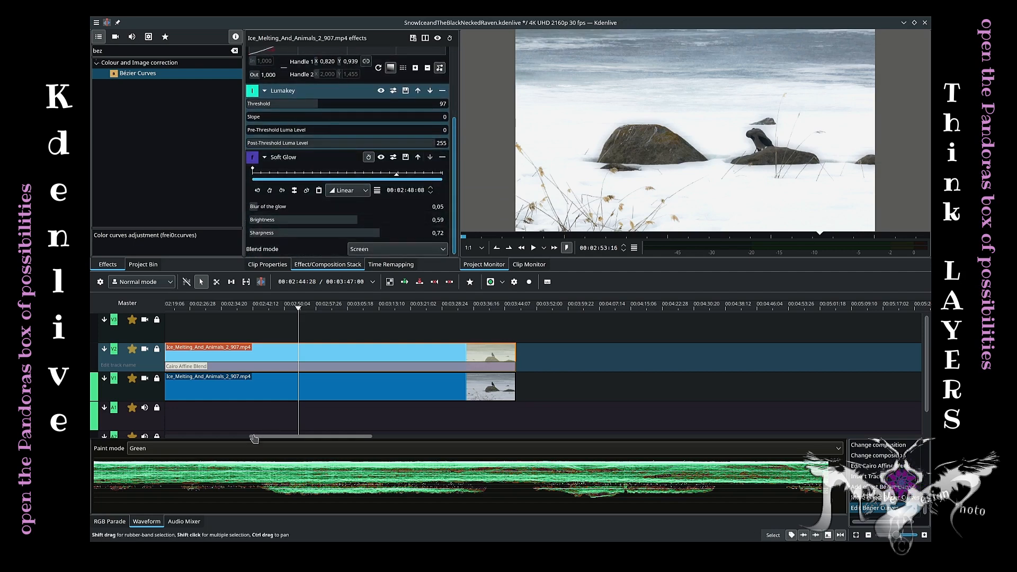
Apply Bézier Curves to the lower clip and switch the curve's channel to Saturation.
left_click(263, 391)
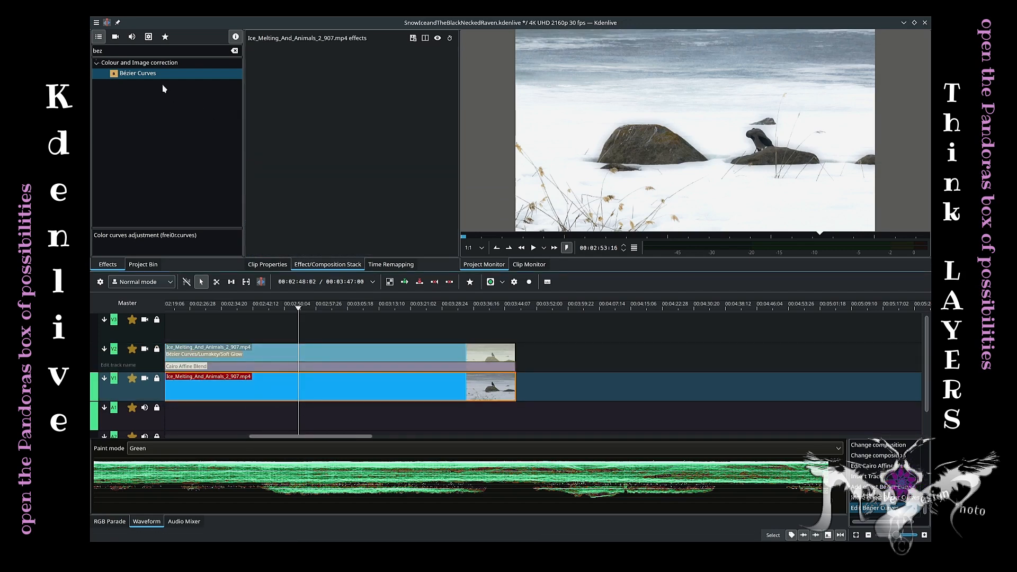
left_click_drag(136, 74, 265, 392)
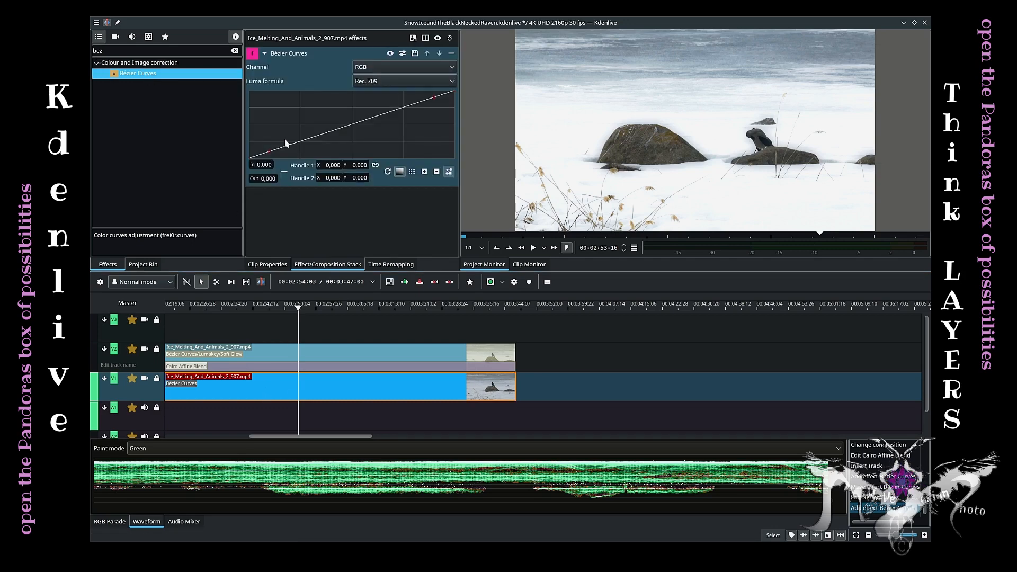
left_click(440, 66)
left_click(368, 154)
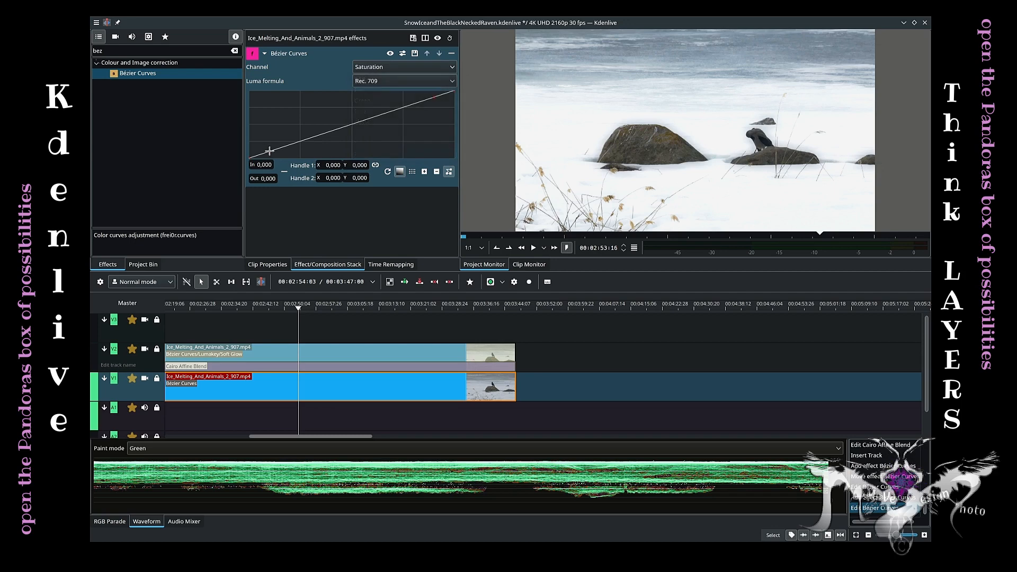
Bend the lower clip's Saturation curve upward by moving its bottom and top point handles.
left_click_drag(250, 157, 258, 139)
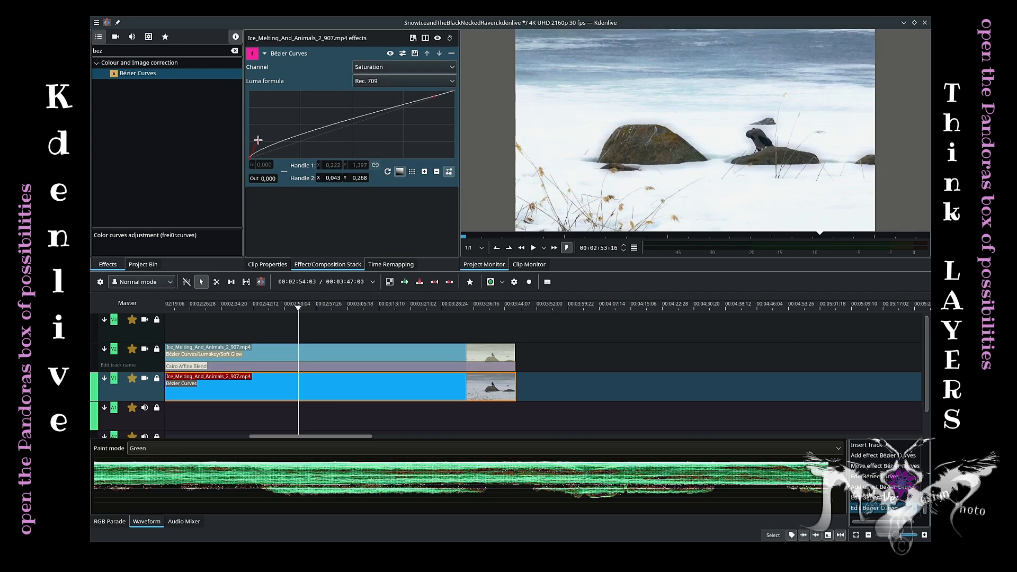
left_click_drag(435, 97, 314, 150)
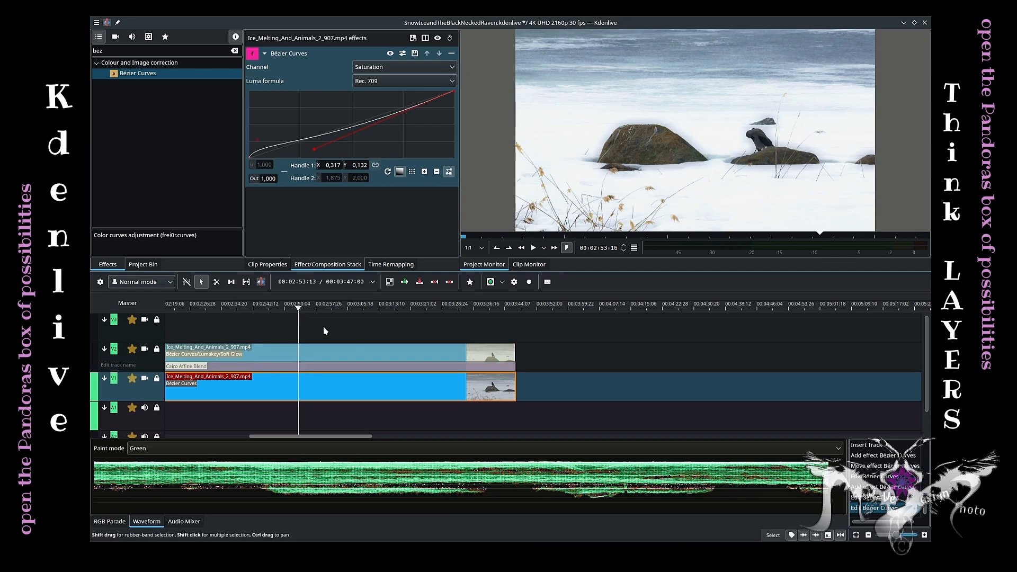
left_click(359, 310)
left_click(341, 354)
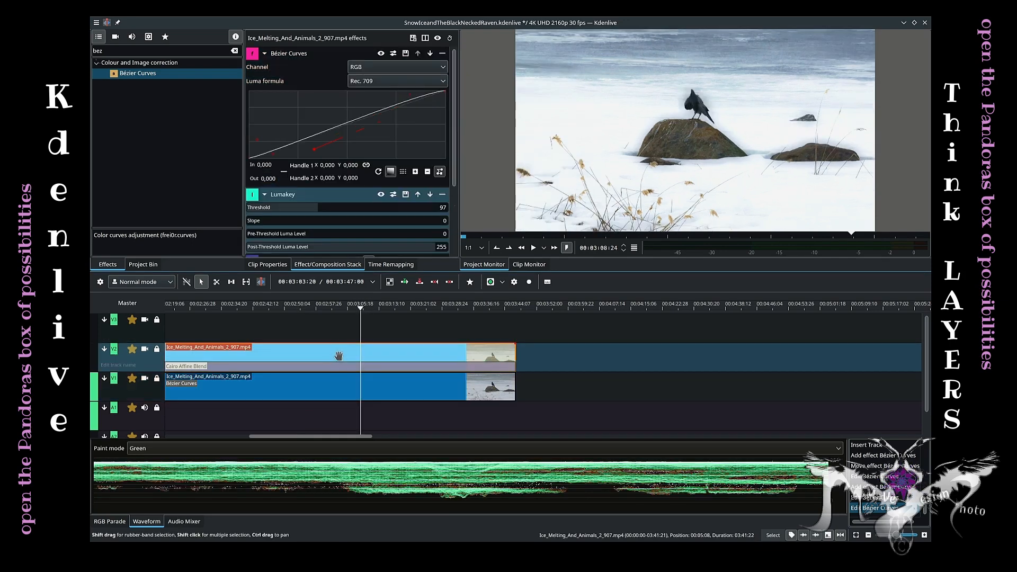